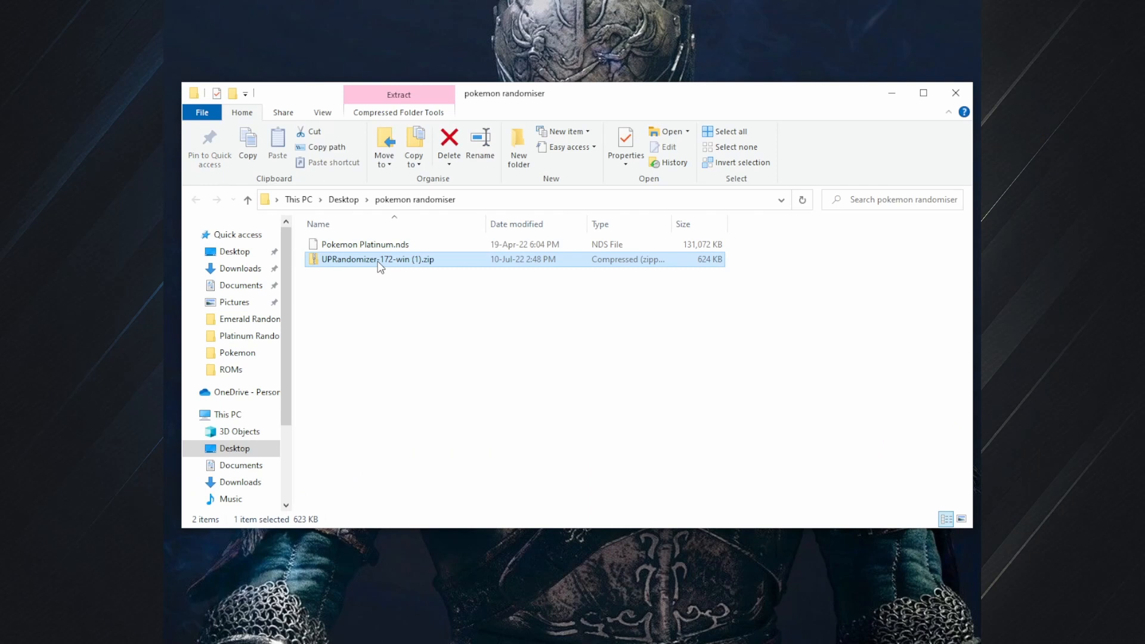
Extract UPRandomizer-172-win (1).zip into its default destination folder and run the extracted randomizer.exe
{"action": "right_click", "coordinate": [380, 267]}
{"action": "left_click", "coordinate": [405, 326]}
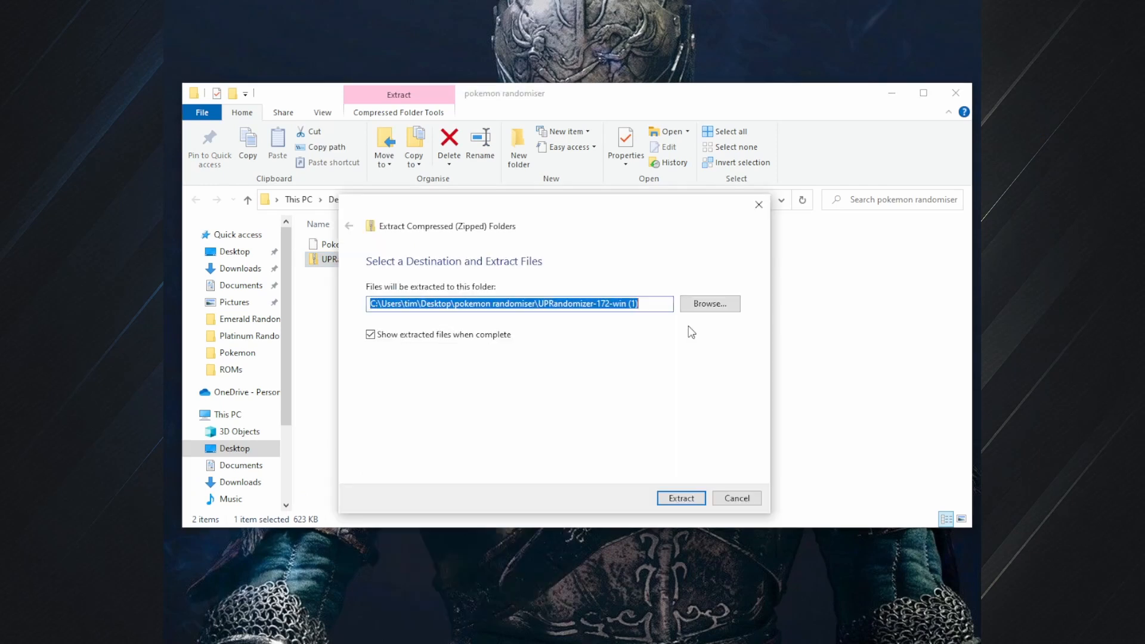
{"action": "left_click", "coordinate": [681, 497]}
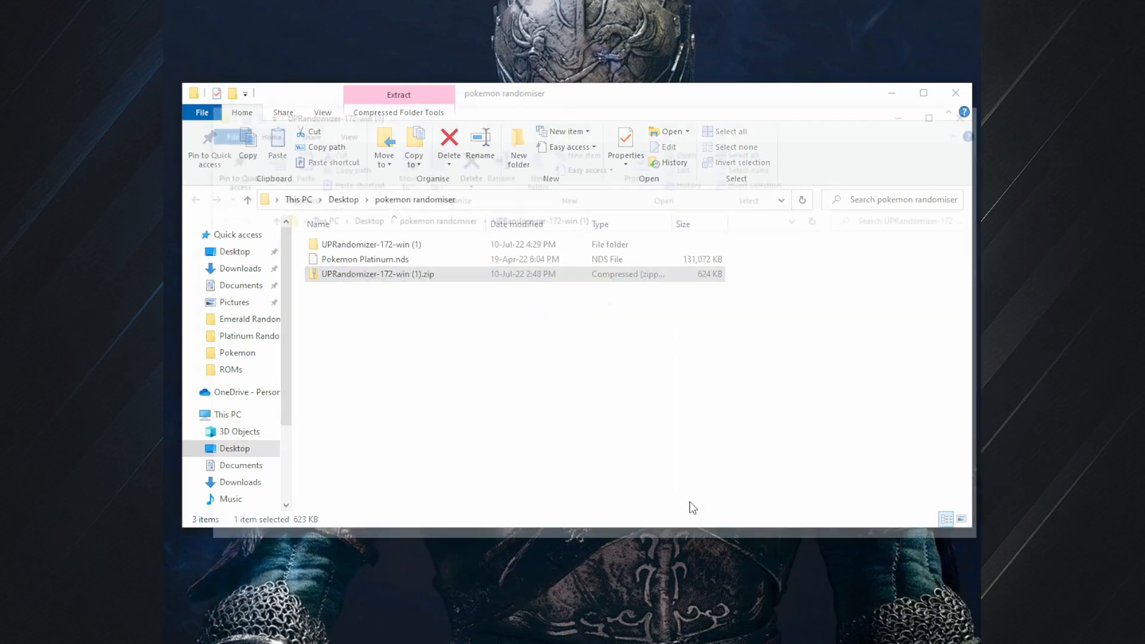
{"action": "double_click", "coordinate": [371, 295]}
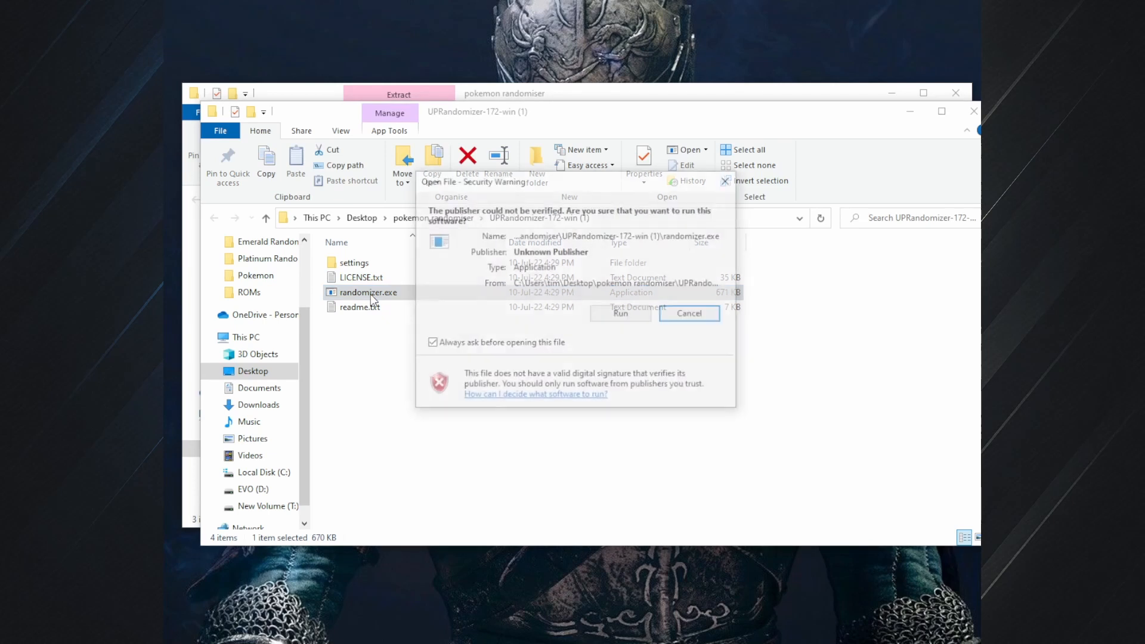
{"action": "left_click", "coordinate": [620, 314]}
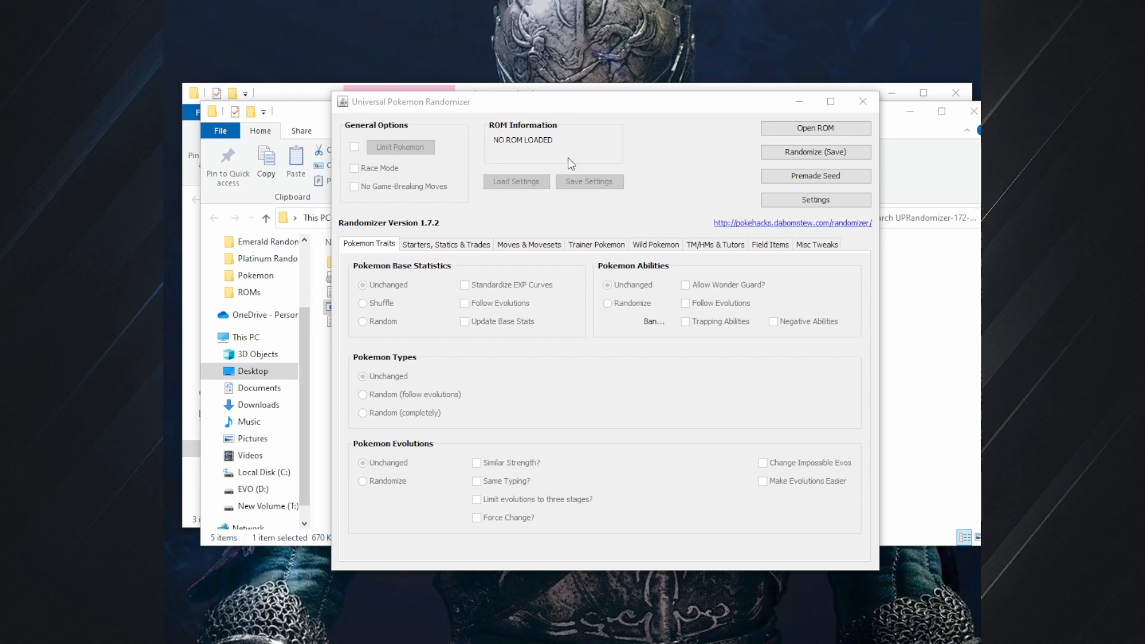
Load the Pokemon Platinum.nds ROM from the pokemon randomiser folder
{"action": "left_click", "coordinate": [815, 128]}
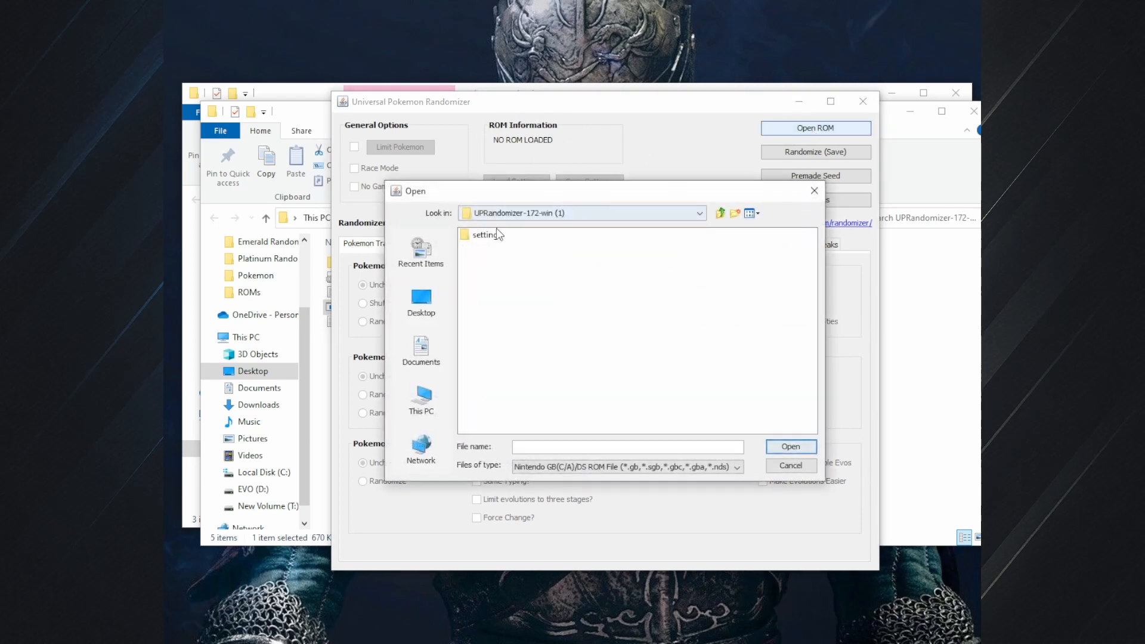
{"action": "left_click", "coordinate": [718, 214]}
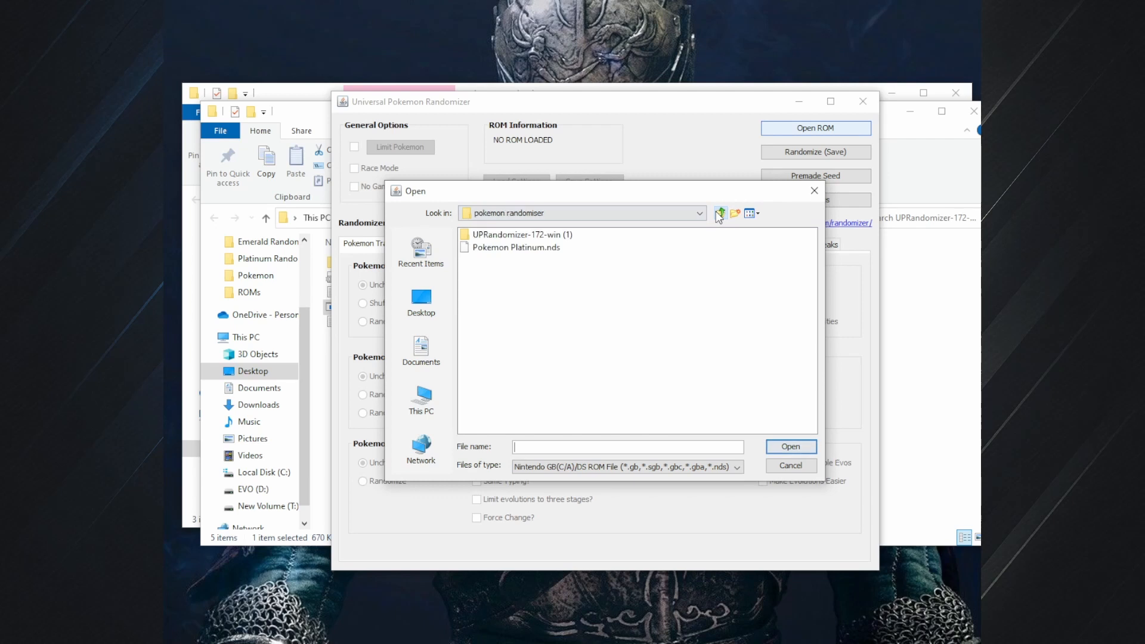
{"action": "left_click", "coordinate": [505, 249]}
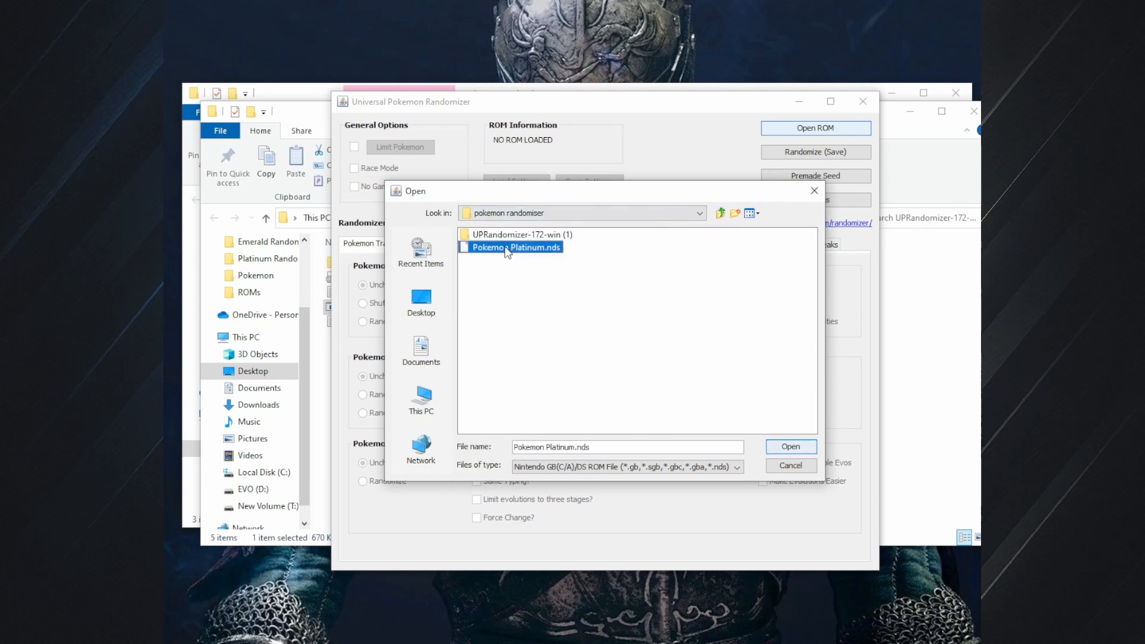
{"action": "left_click", "coordinate": [799, 449]}
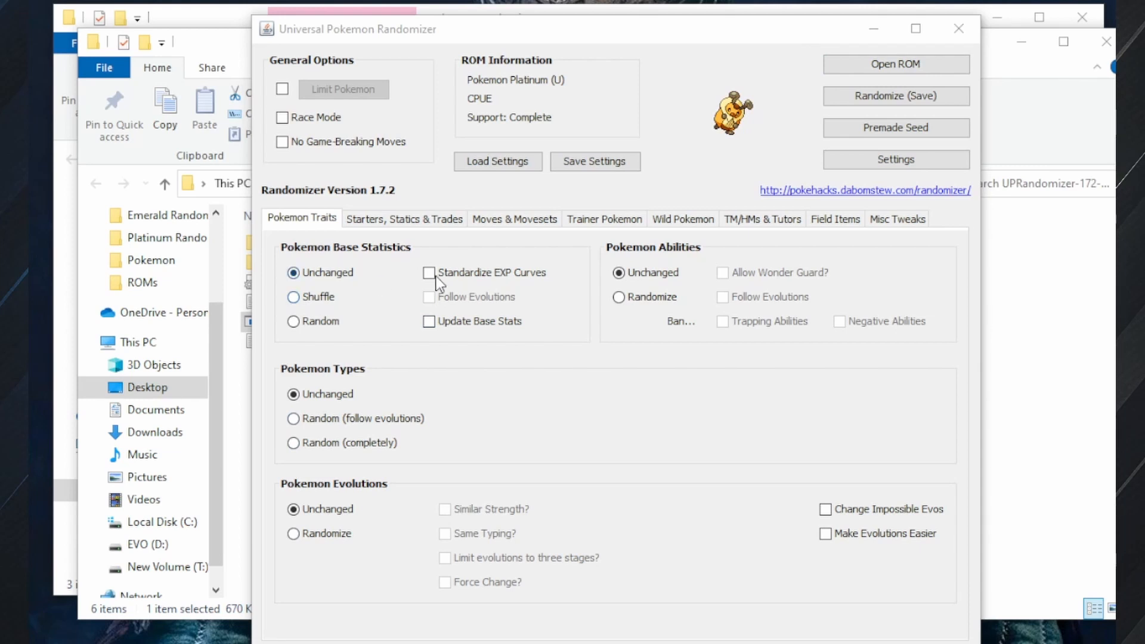
Enable Change Impossible Evos in the Pokemon evolution options
{"action": "mouse_move", "coordinate": [485, 280]}
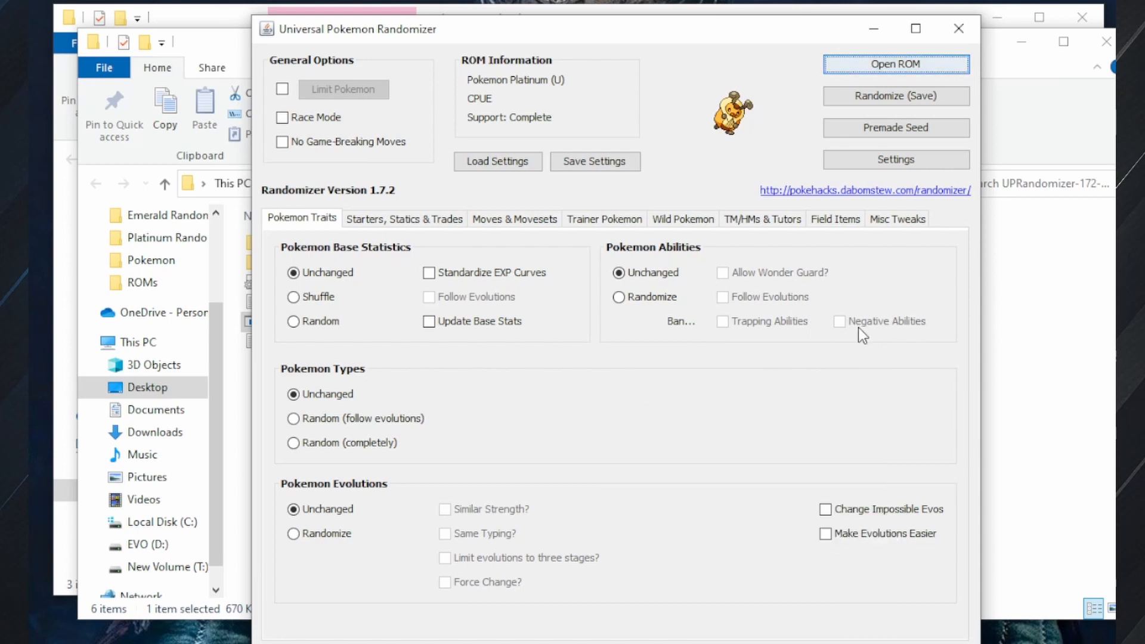
{"action": "left_click", "coordinate": [828, 510]}
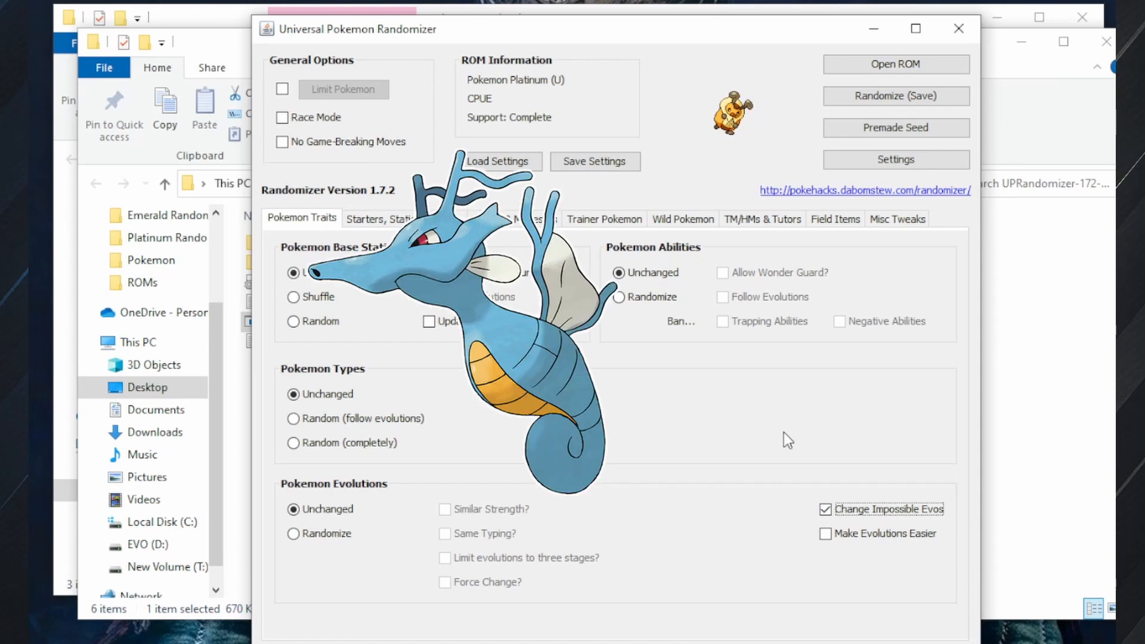
Choose custom starter Pokemon and set the first starter to RAYQUAZA
{"action": "left_click", "coordinate": [379, 219]}
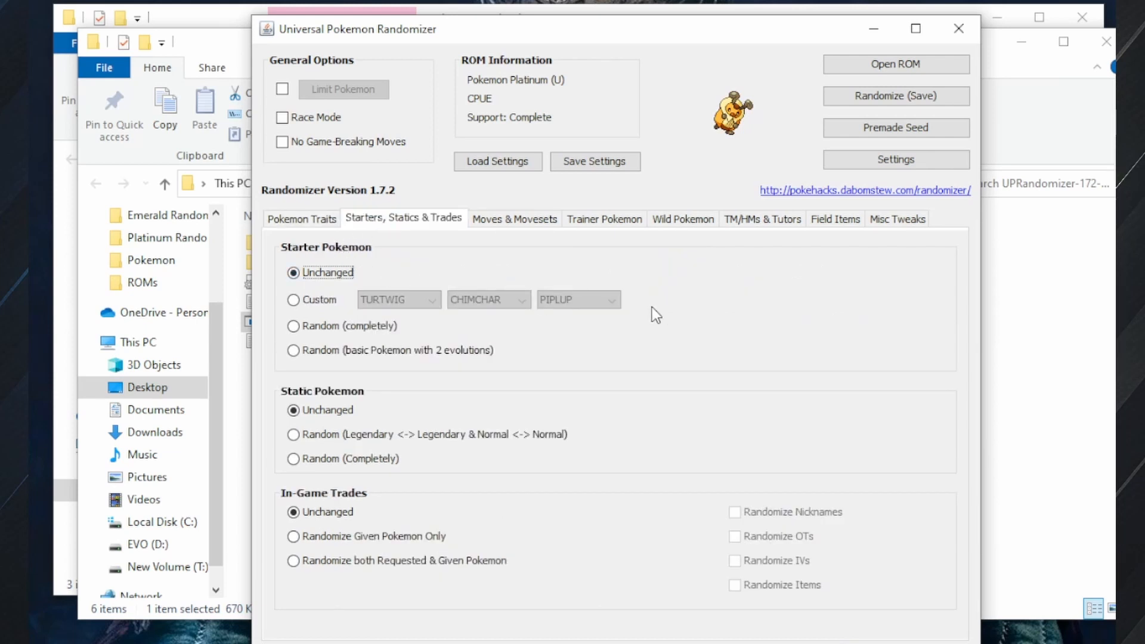
{"action": "left_click", "coordinate": [316, 300]}
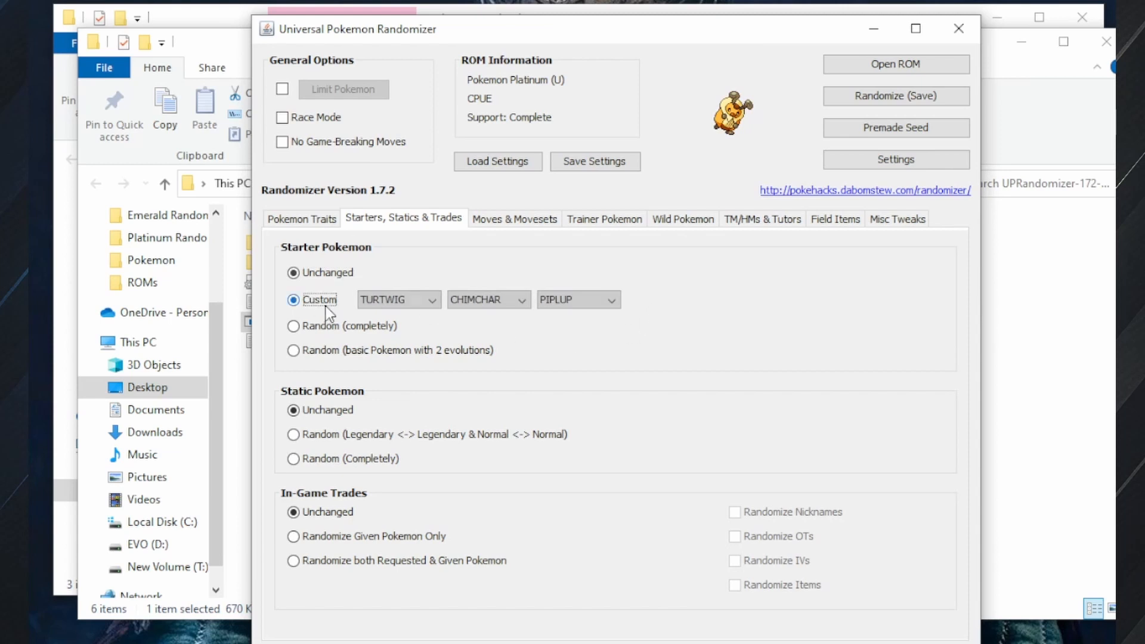
{"action": "left_click", "coordinate": [410, 301]}
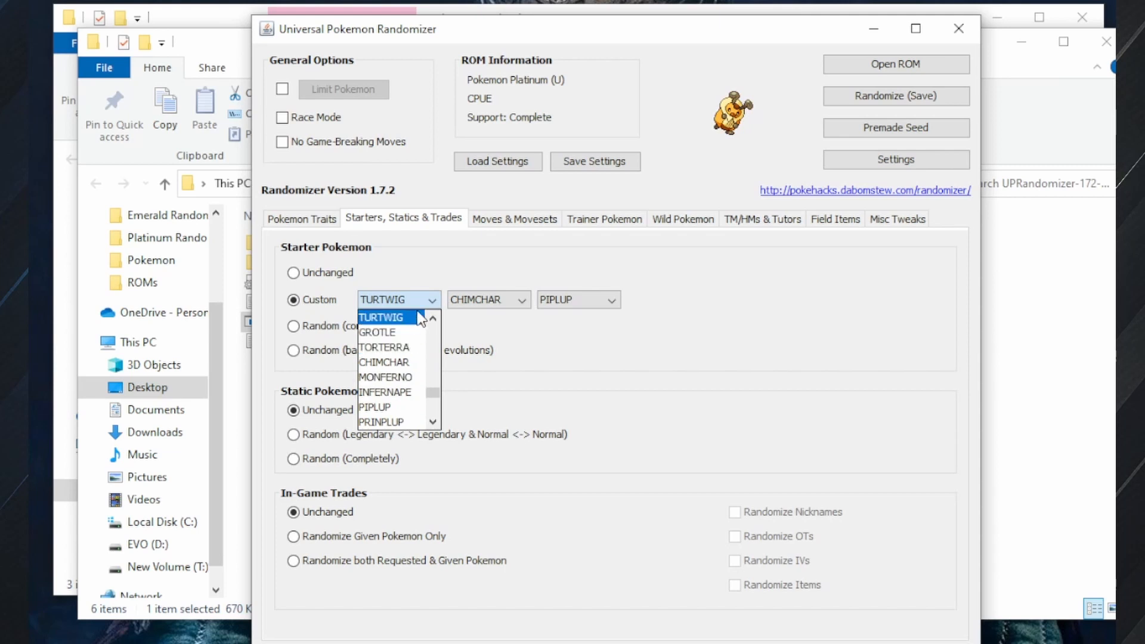
{"action": "scroll", "coordinate": [406, 373], "scroll_direction": "up", "scroll_amount": 2}
{"action": "left_click", "coordinate": [403, 363]}
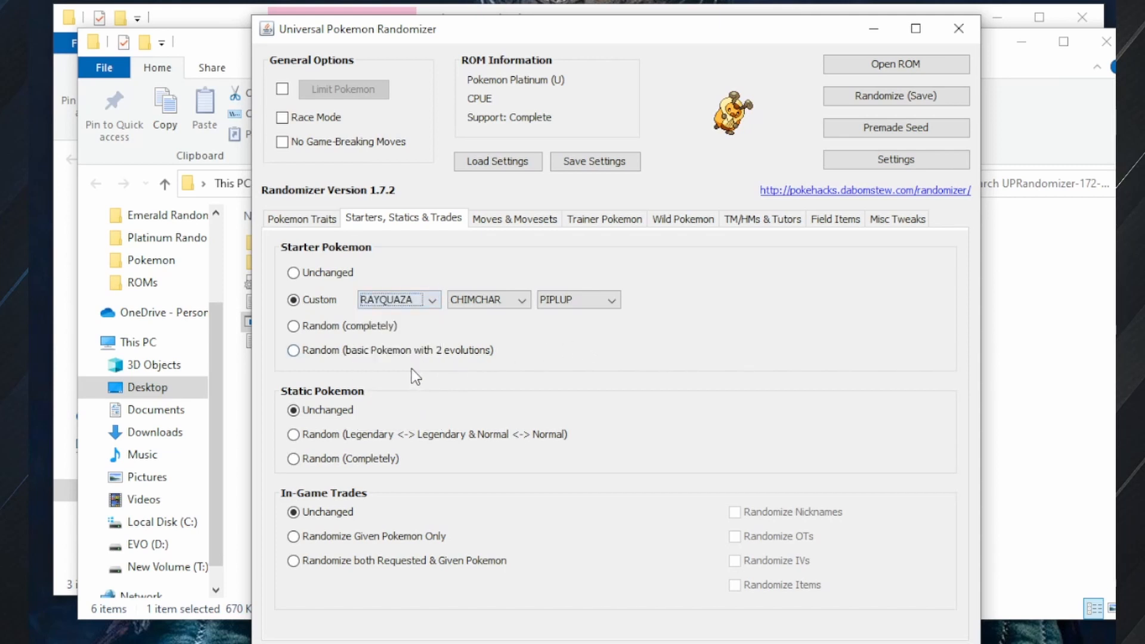
Set the starter Pokemon to Random (basic Pokemon with 2 evolutions) and the static Pokemon to Random (Completely)
{"action": "left_click", "coordinate": [335, 325]}
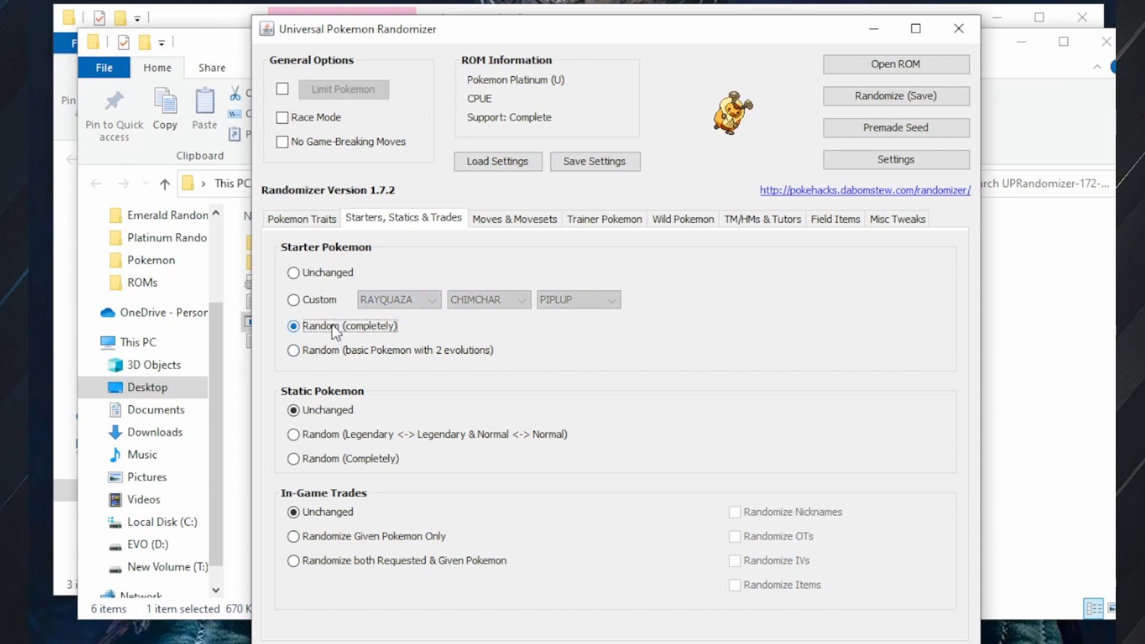
{"action": "left_click", "coordinate": [337, 350]}
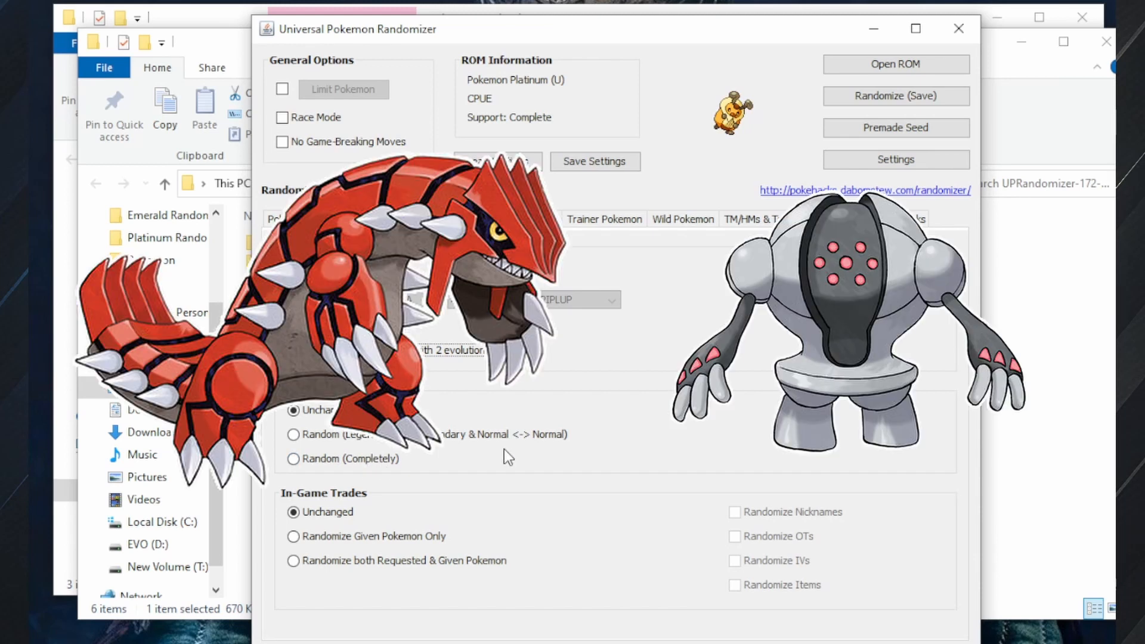
{"action": "left_click", "coordinate": [307, 457]}
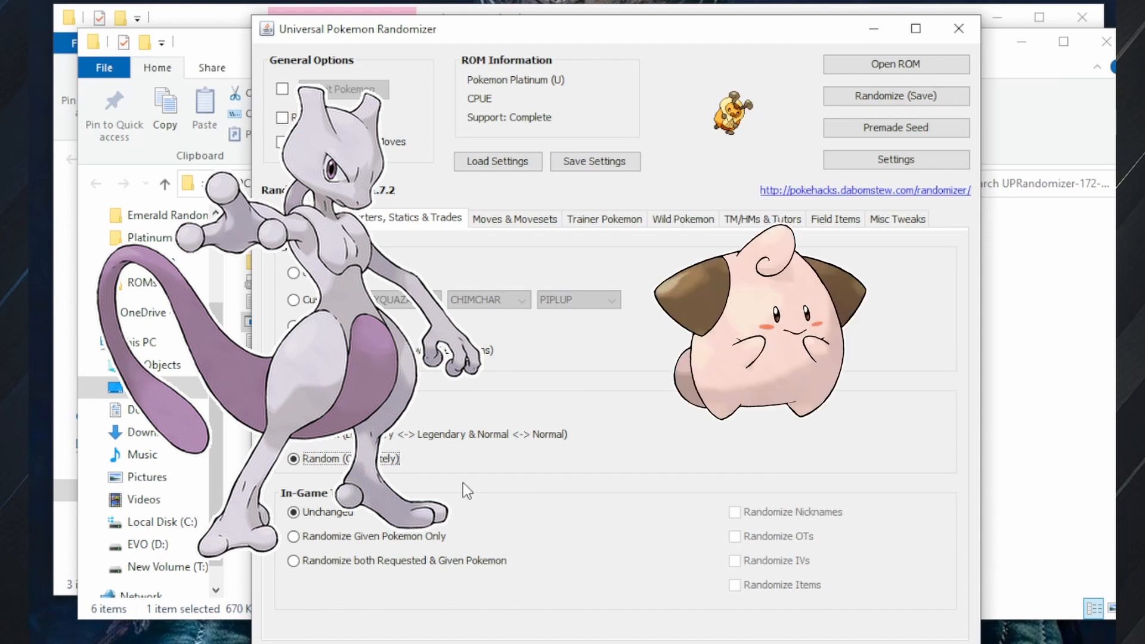
Try Metronome Only Mode for the Pokemon movesets and restore the setting to Unchanged
{"action": "left_click", "coordinate": [531, 231]}
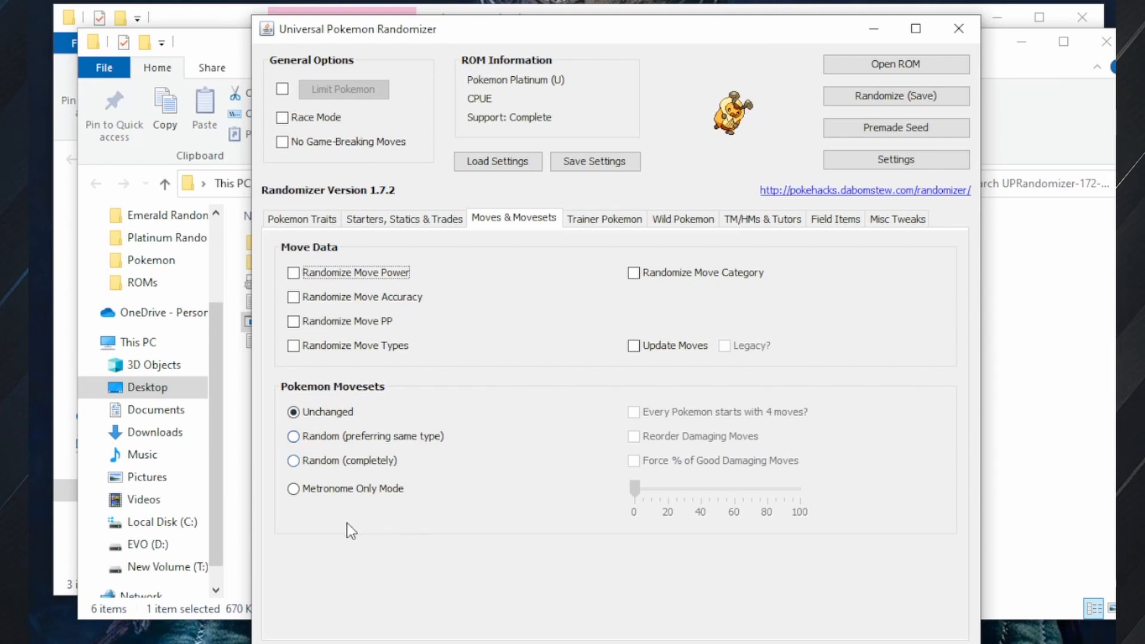
{"action": "left_click", "coordinate": [320, 489]}
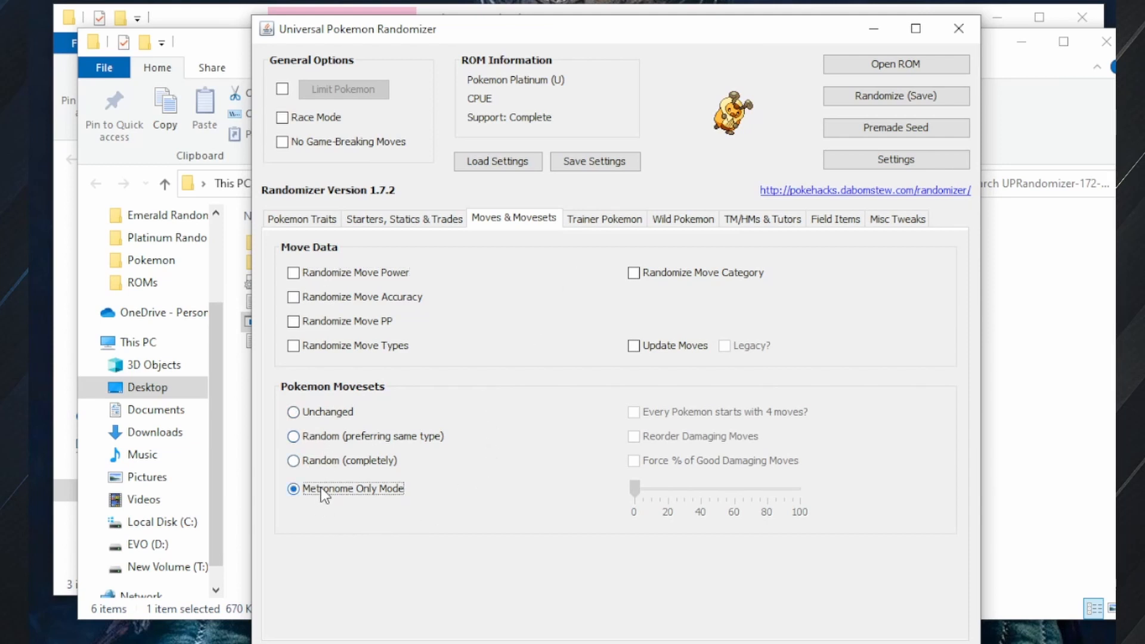
{"action": "left_click", "coordinate": [335, 416]}
Set the trainers' Pokemon to Type Themed and enable trying to use Pokemon with similar strength
{"action": "left_click", "coordinate": [604, 219]}
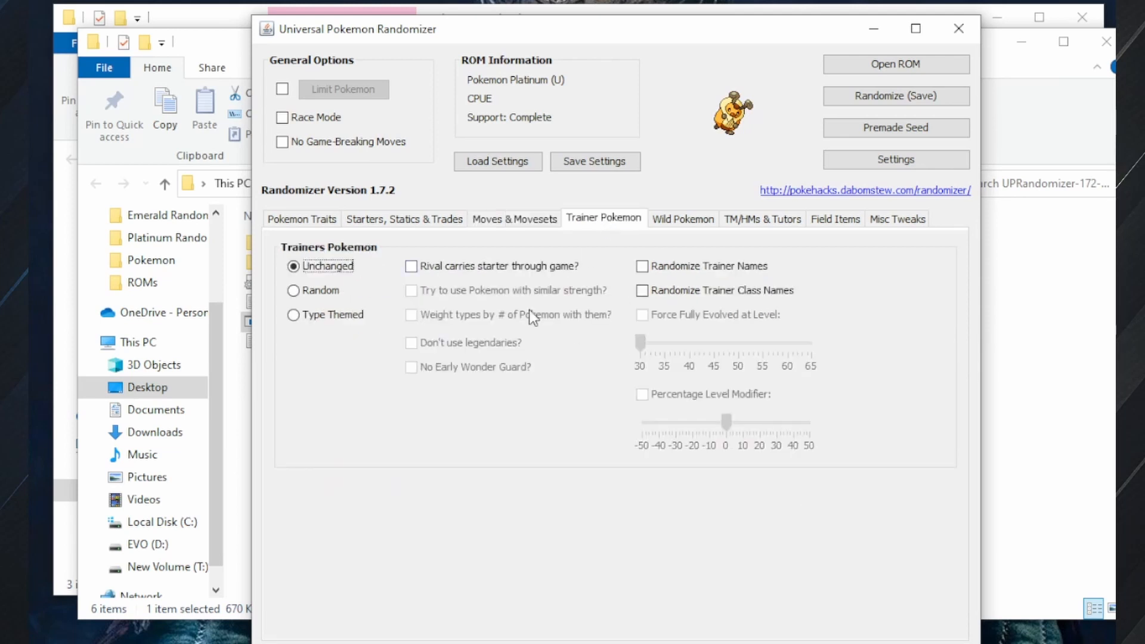
{"action": "left_click", "coordinate": [337, 292]}
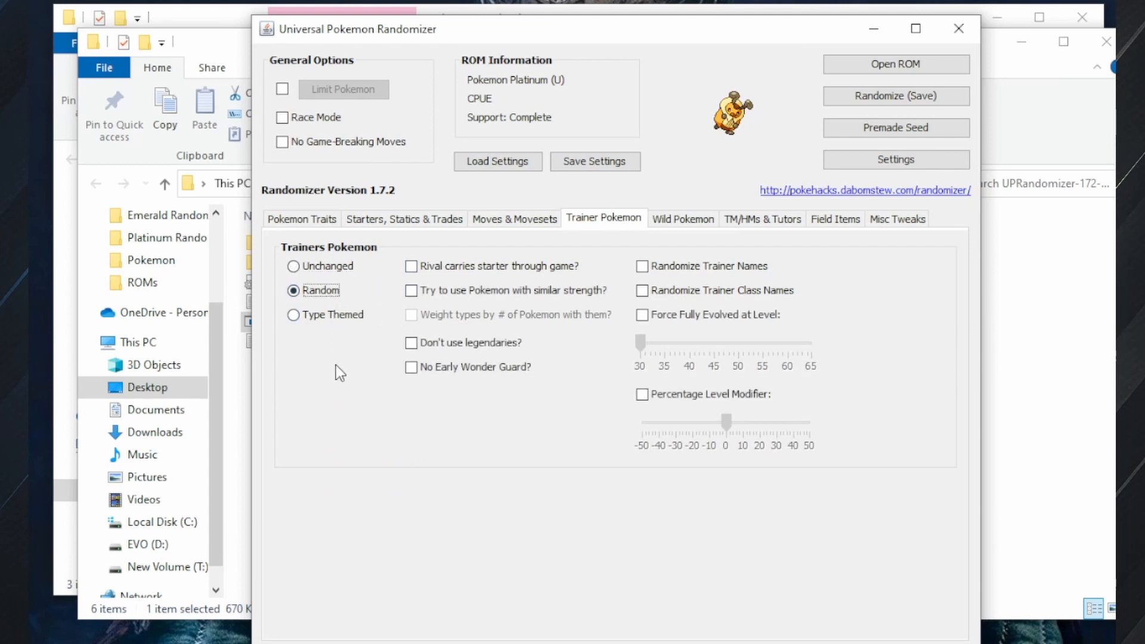
{"action": "left_click", "coordinate": [331, 314]}
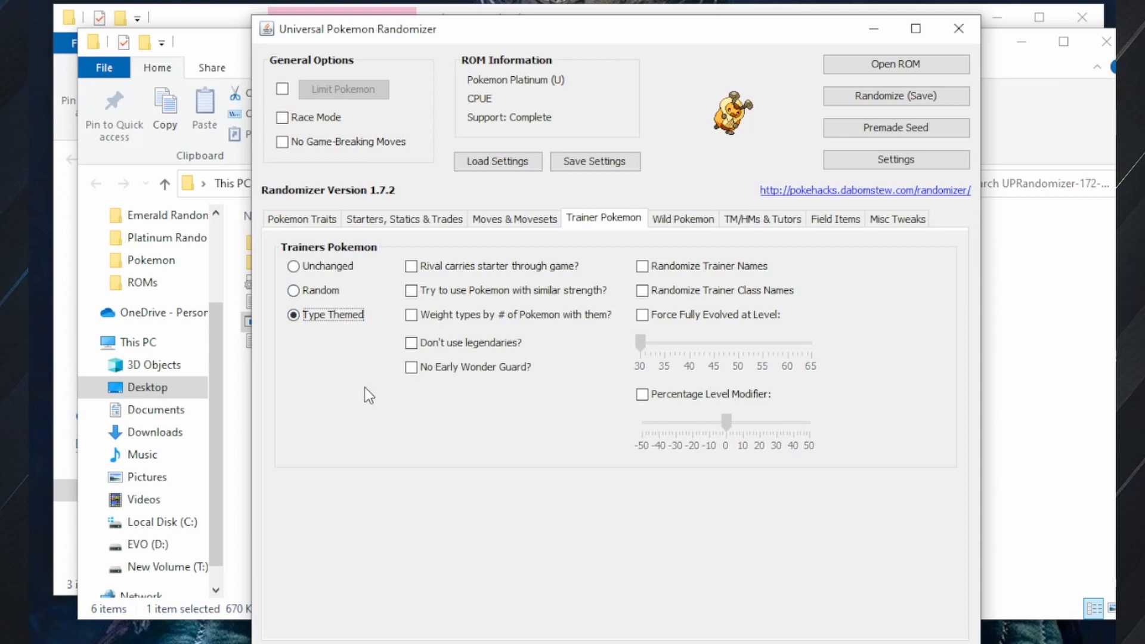
{"action": "left_click", "coordinate": [463, 291]}
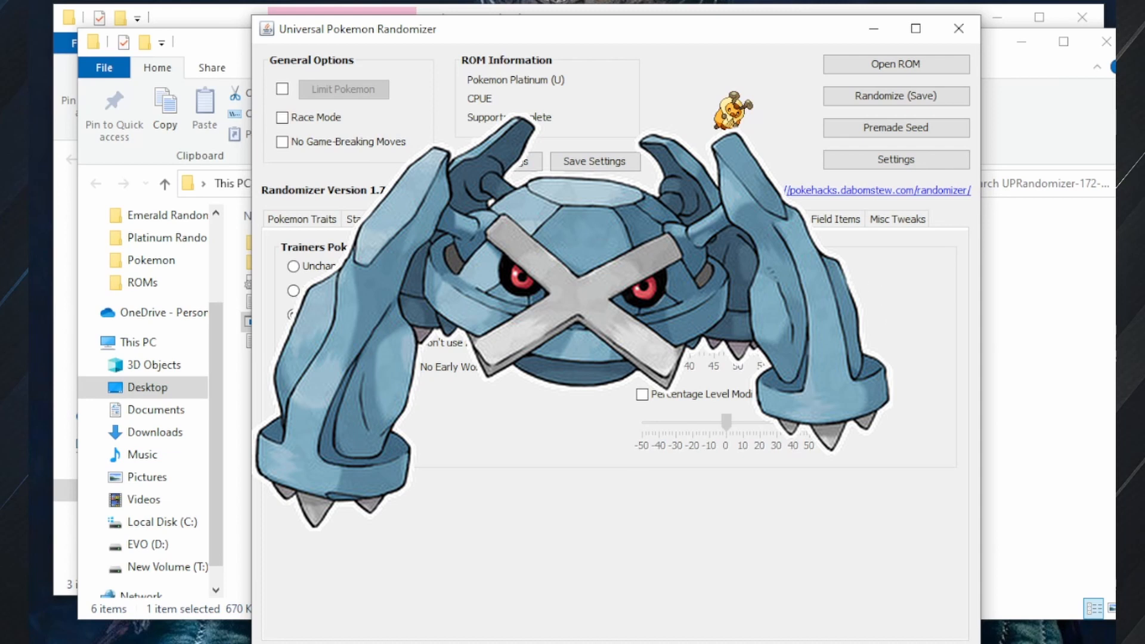
Try the Random, Area 1-to-1 Mapping and Global 1-to-1 Mapping modes for wild Pokemon
{"action": "left_click", "coordinate": [679, 221]}
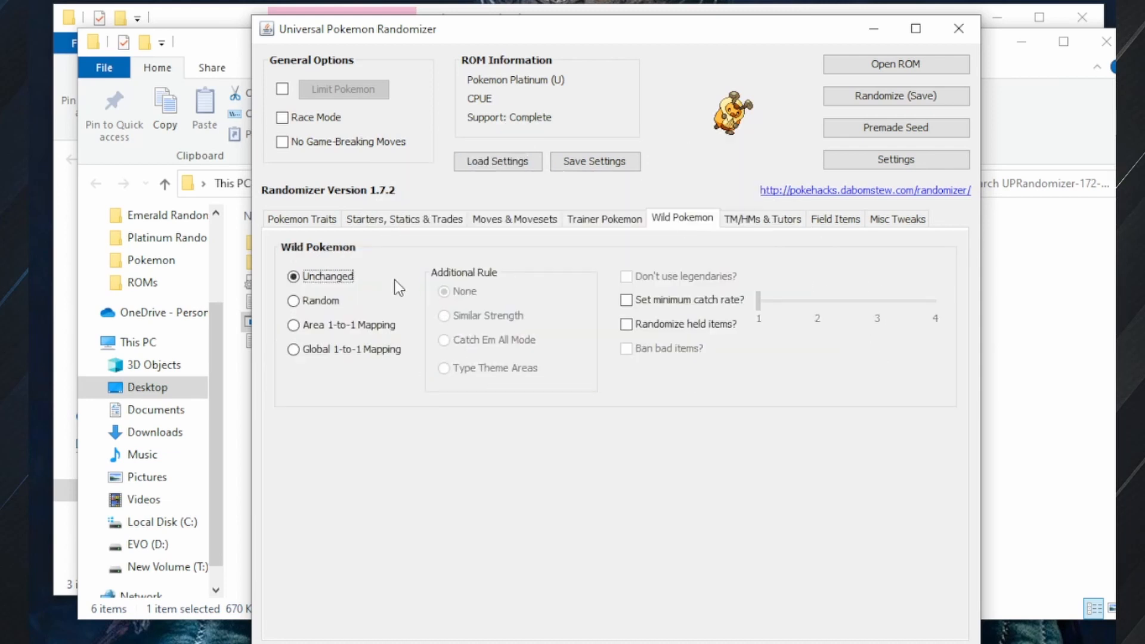
{"action": "left_click", "coordinate": [307, 300]}
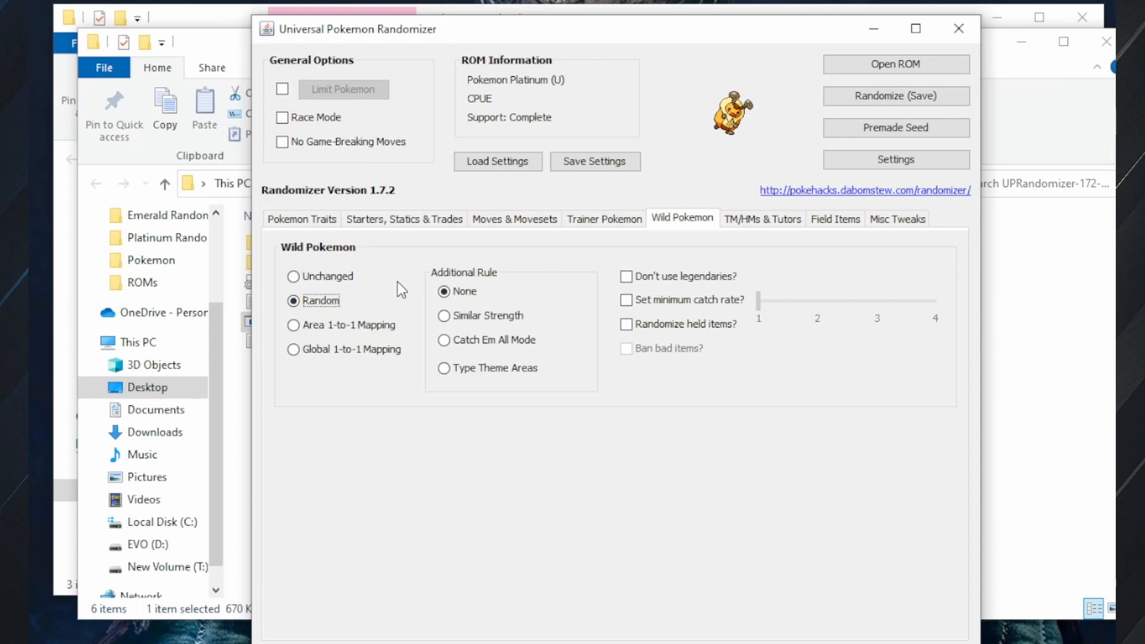
{"action": "left_click", "coordinate": [295, 331]}
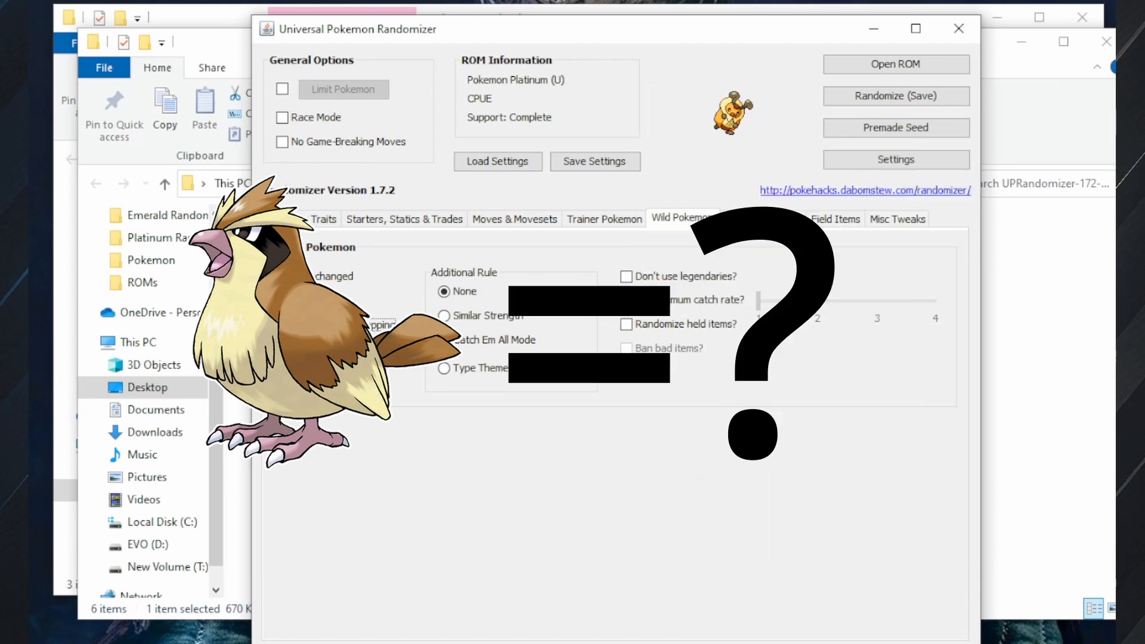
{"action": "left_click", "coordinate": [295, 349]}
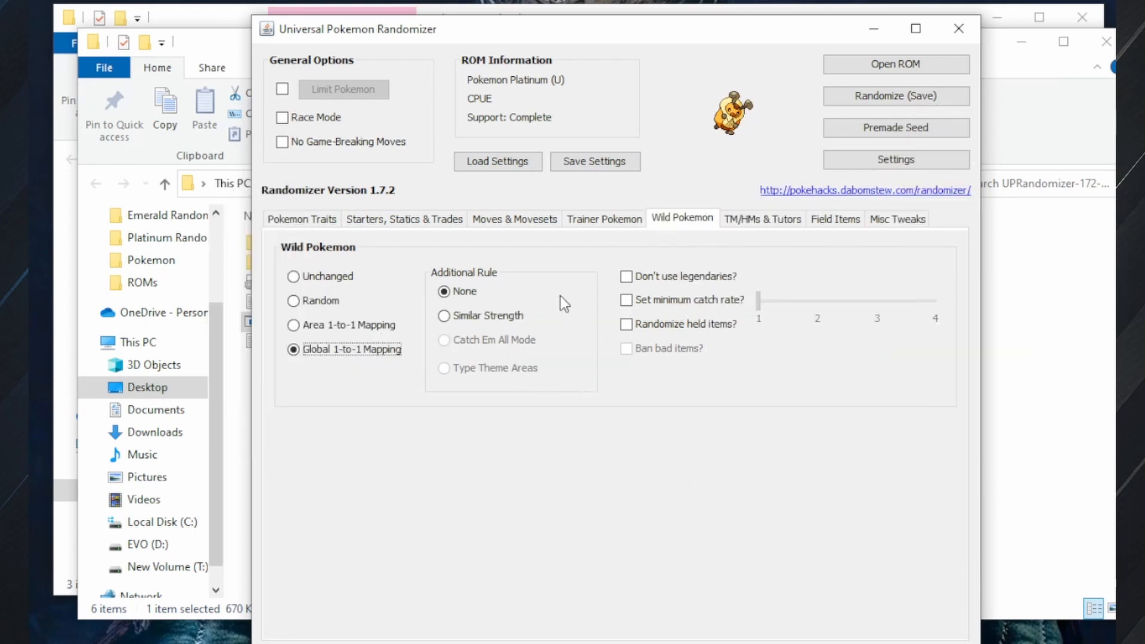
Set wild Pokemon to Random with Similar Strength as the additional rule
{"action": "left_click", "coordinate": [314, 303]}
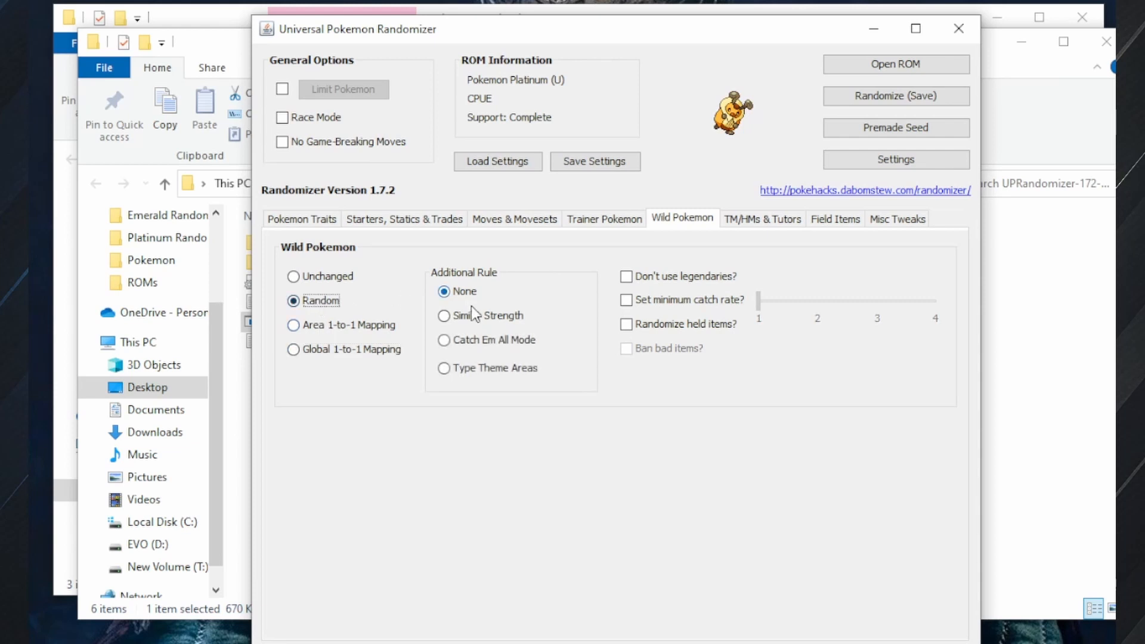
{"action": "left_click", "coordinate": [458, 340]}
{"action": "left_click", "coordinate": [463, 319]}
Try Random for both the TM moves and the move tutor moves, and restore both to Unchanged
{"action": "left_click", "coordinate": [773, 220]}
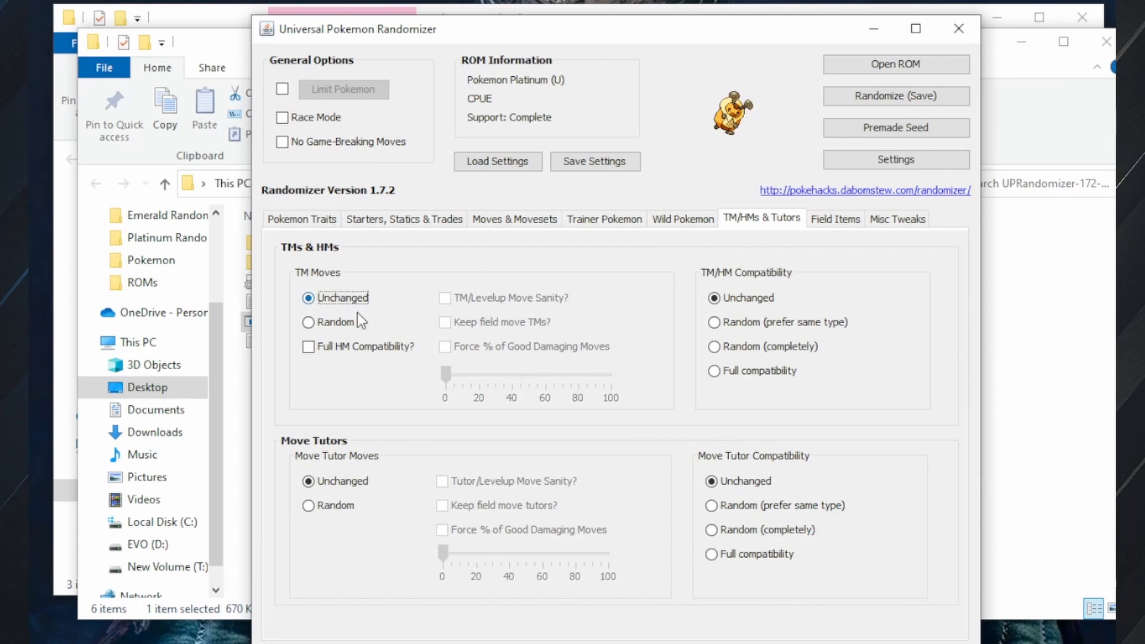
{"action": "left_click", "coordinate": [334, 325]}
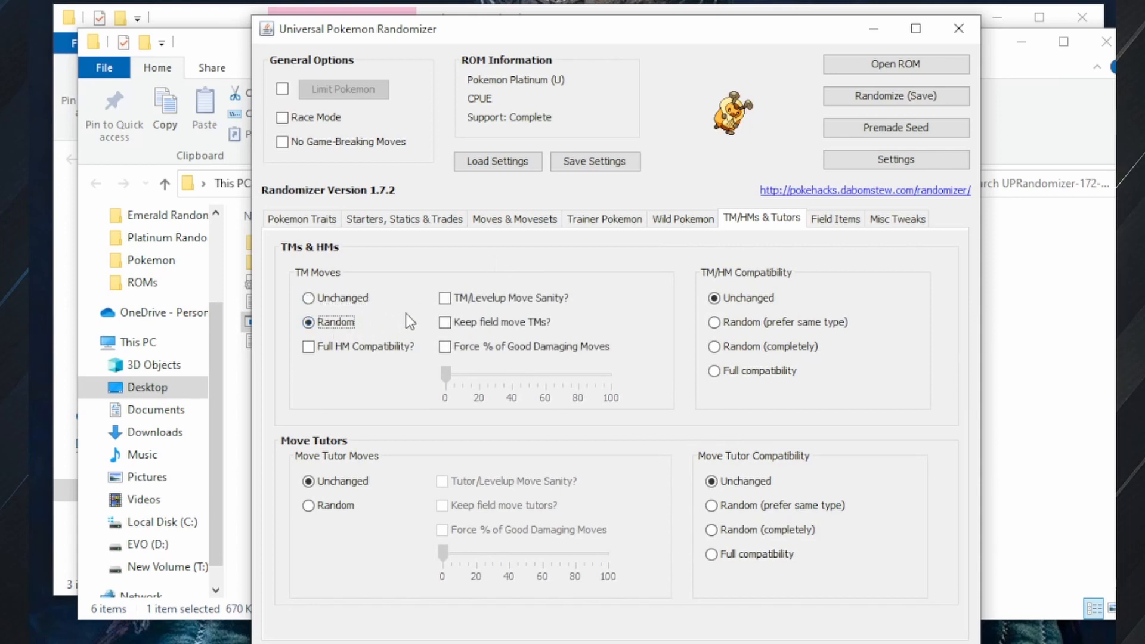
{"action": "left_click", "coordinate": [324, 506]}
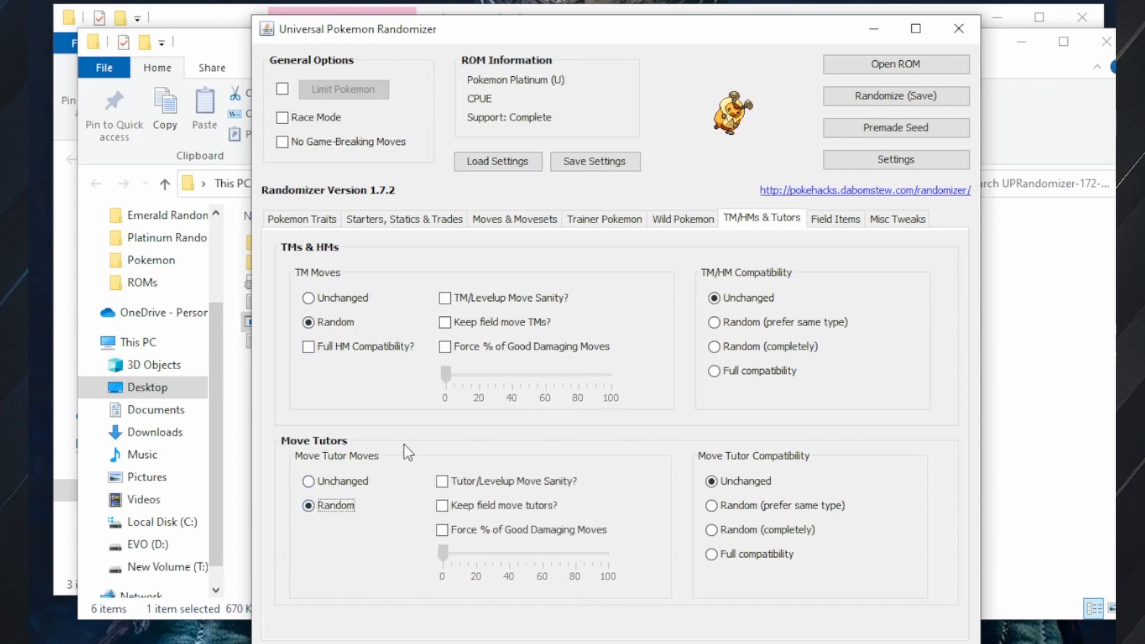
{"action": "left_click", "coordinate": [341, 482]}
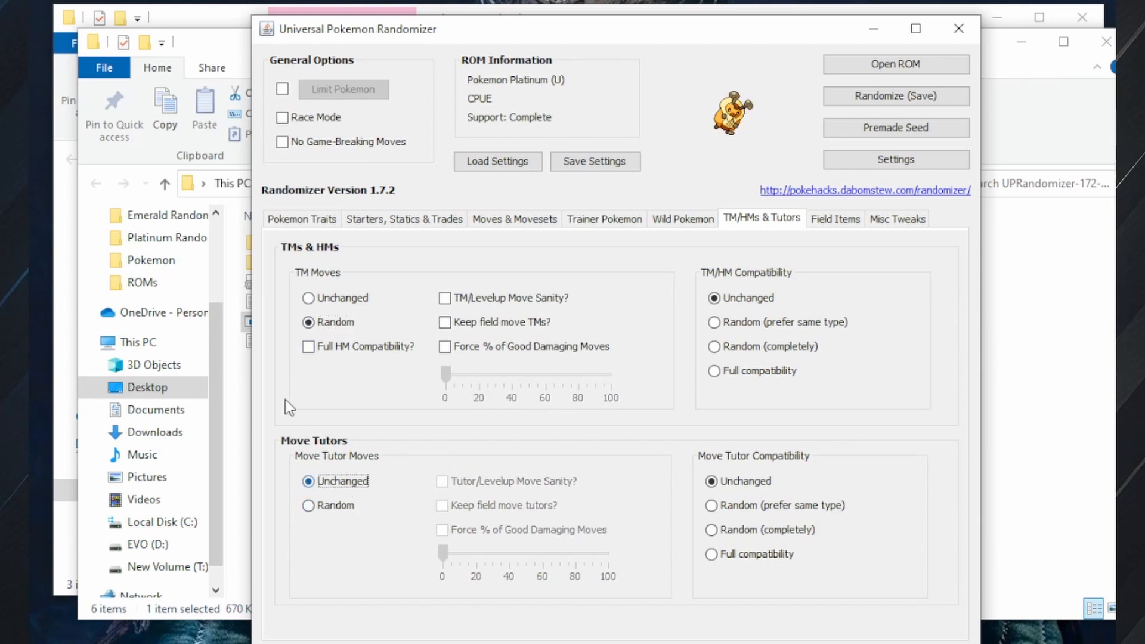
{"action": "left_click", "coordinate": [327, 301]}
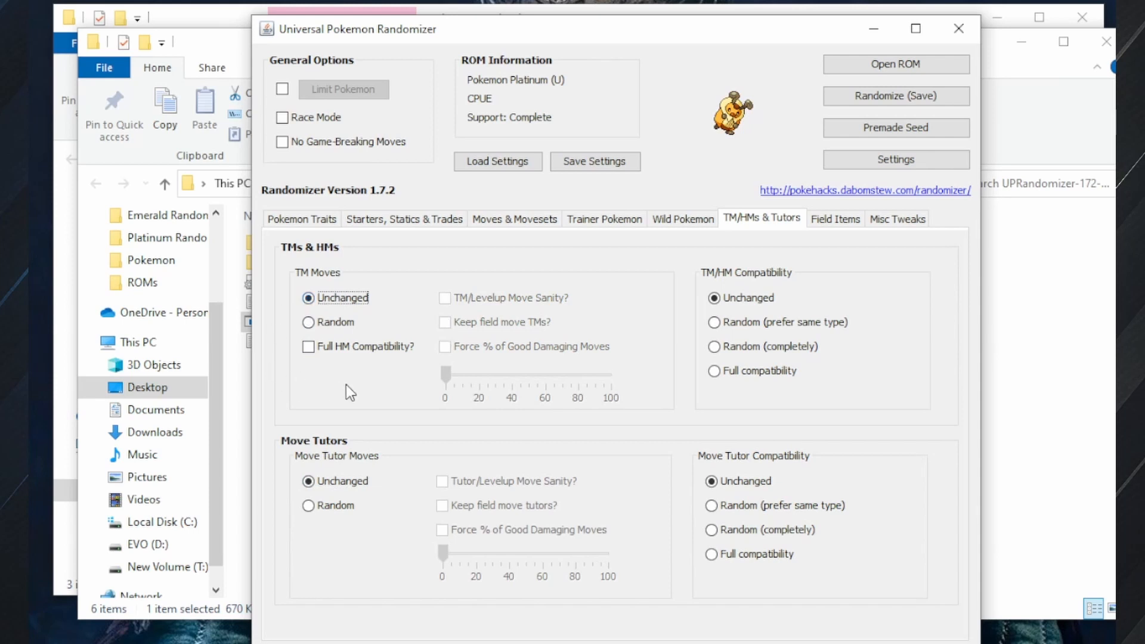
Enable Full HM Compatibility for the TMs and HMs, and set the field items to Shuffle
{"action": "left_click", "coordinate": [322, 347]}
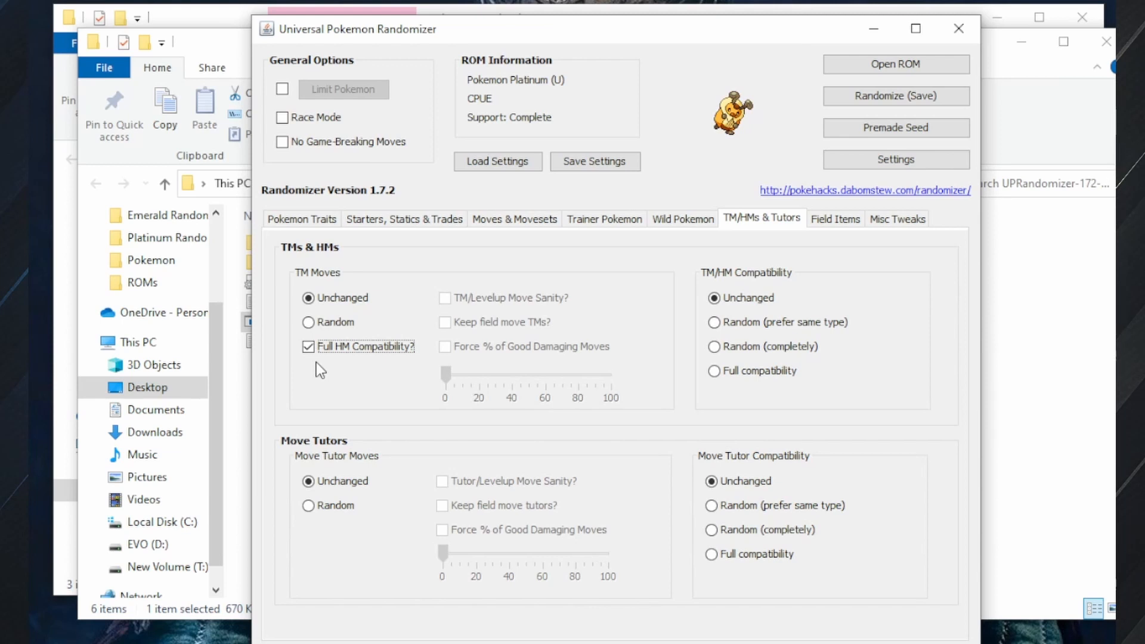
{"action": "left_click", "coordinate": [835, 219]}
{"action": "left_click", "coordinate": [321, 296]}
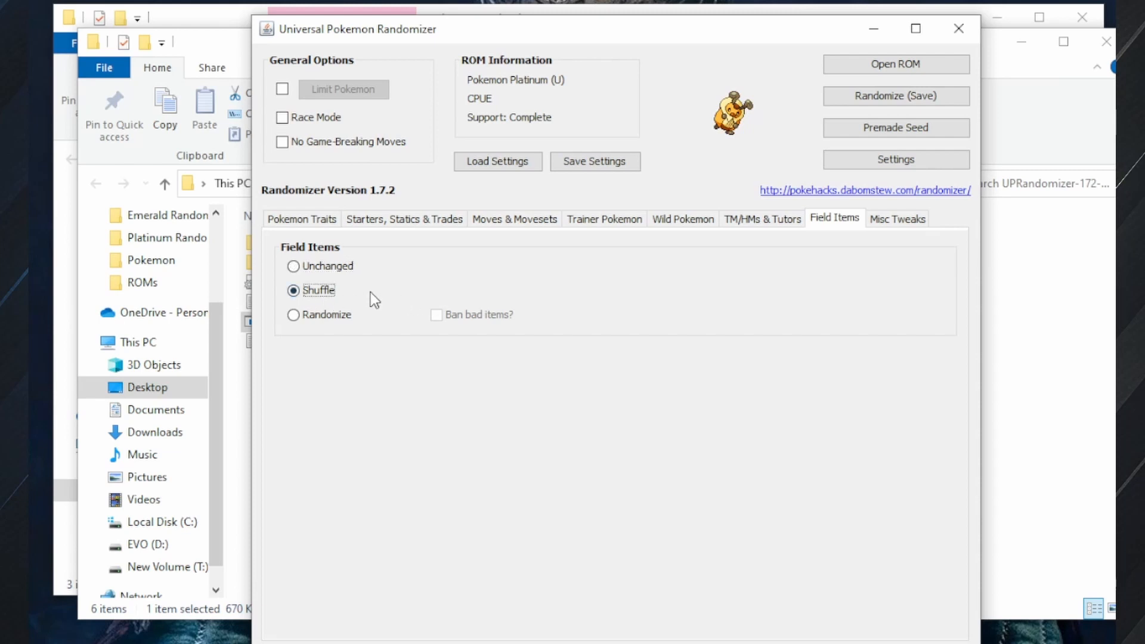
Set the field items to Randomize and enable Fastest Text among the miscellaneous tweaks
{"action": "left_click", "coordinate": [314, 316]}
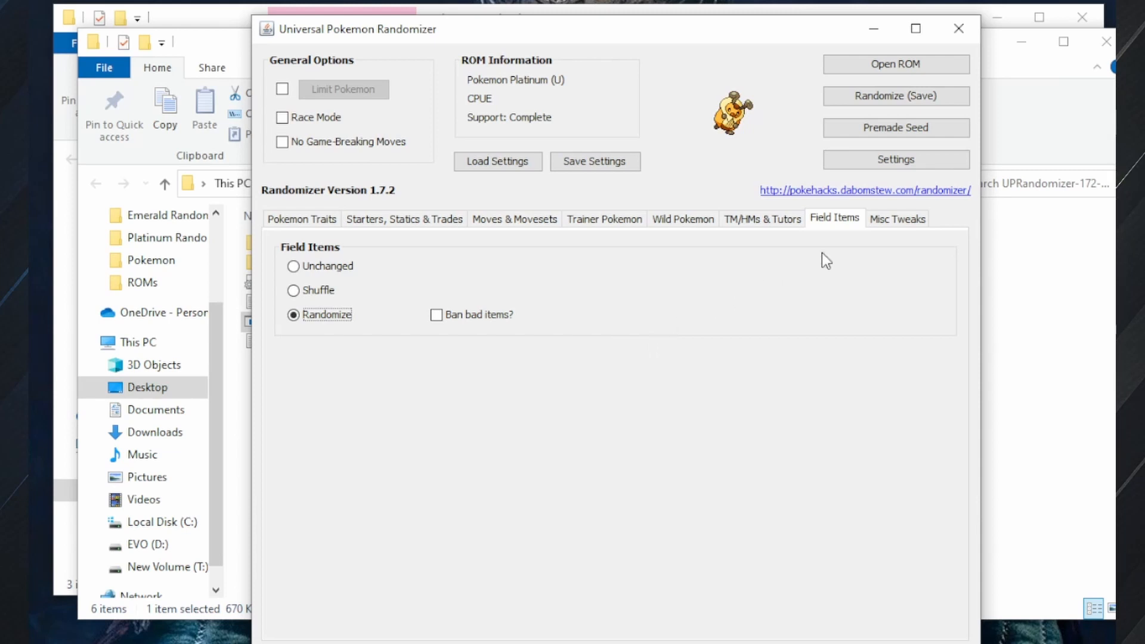
{"action": "left_click", "coordinate": [884, 221]}
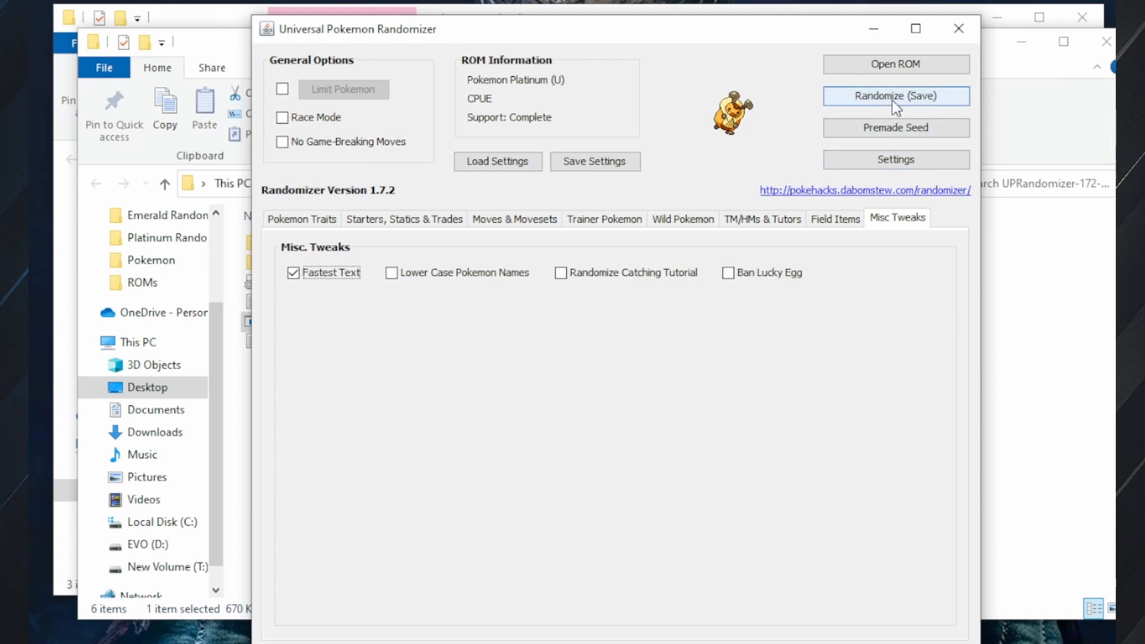
Randomize the Pokemon Platinum ROM and save it as whateveryoulike in the UPRandomizer-172-win (1) folder
{"action": "left_click", "coordinate": [915, 98]}
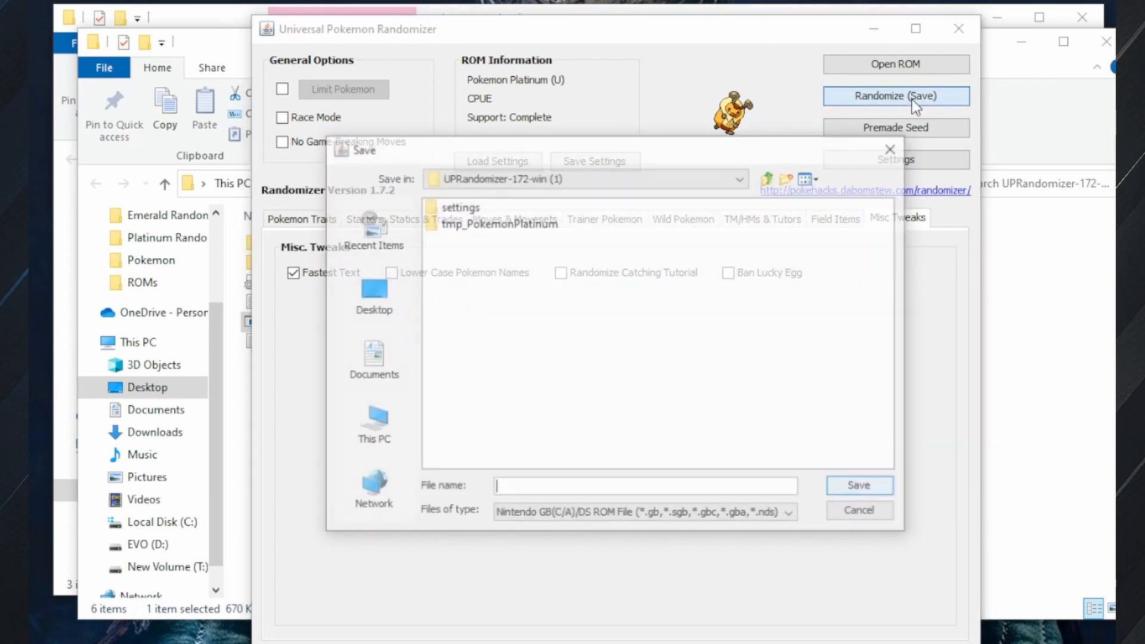
{"action": "type", "text": "whateveryoulike"}
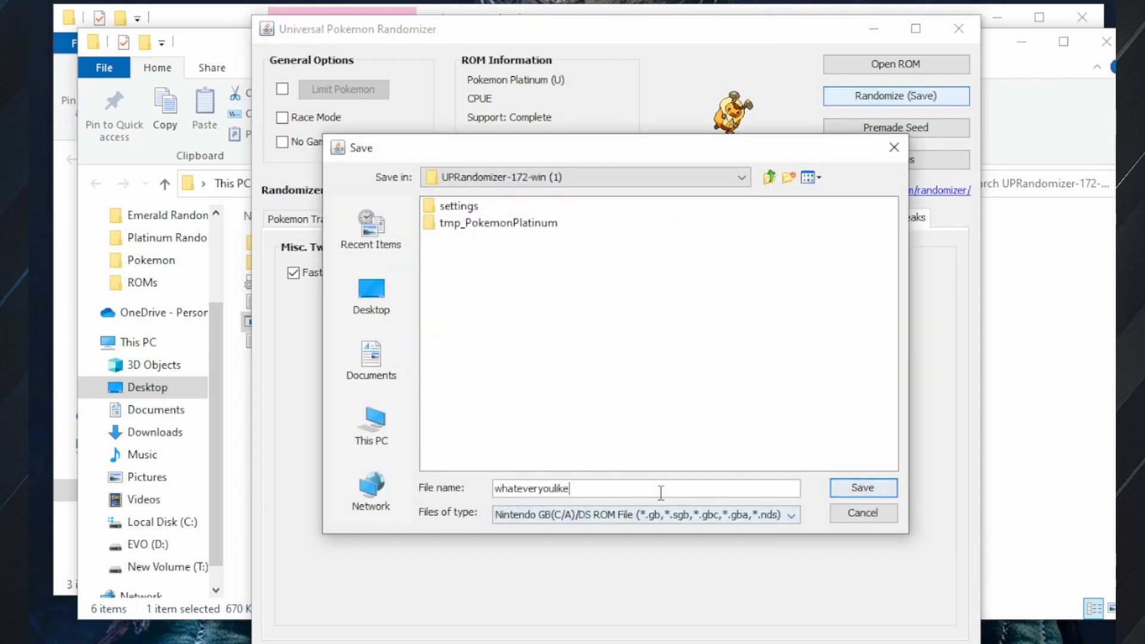
{"action": "left_click", "coordinate": [851, 492]}
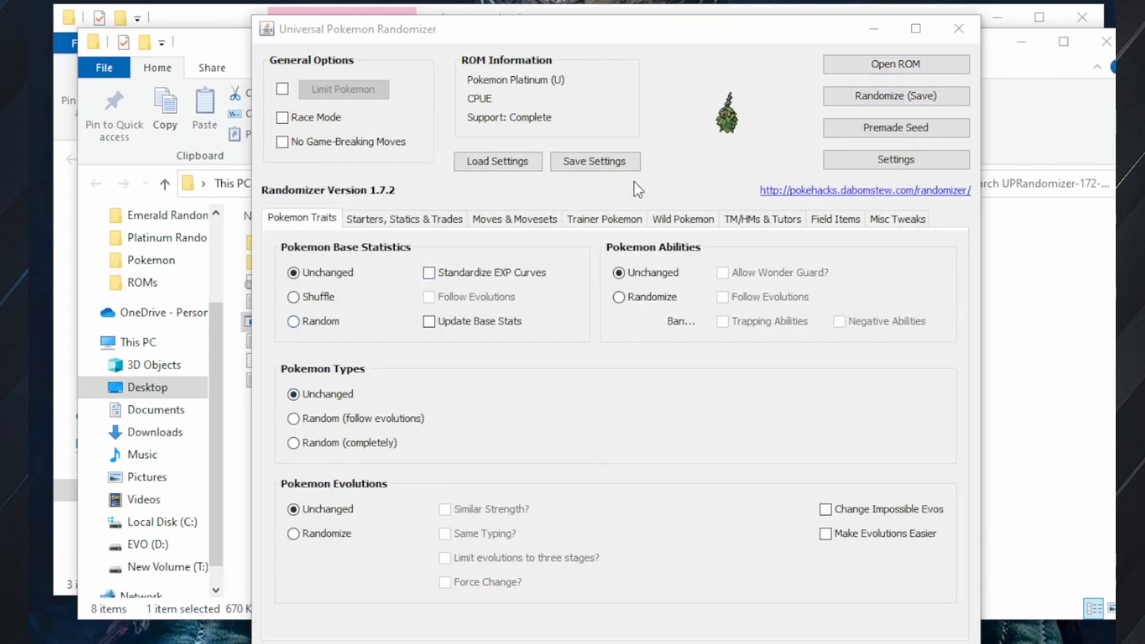
Look at where randomization settings files can be saved and loaded, without saving or loading any
{"action": "left_click", "coordinate": [606, 163]}
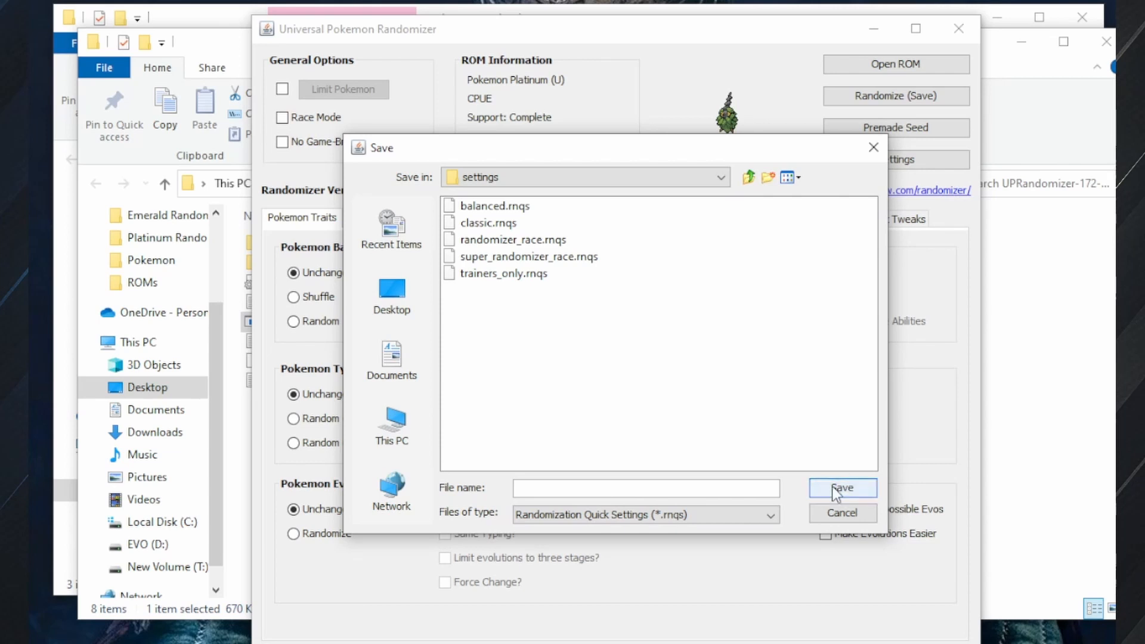
{"action": "left_click", "coordinate": [836, 511]}
{"action": "left_click", "coordinate": [471, 157]}
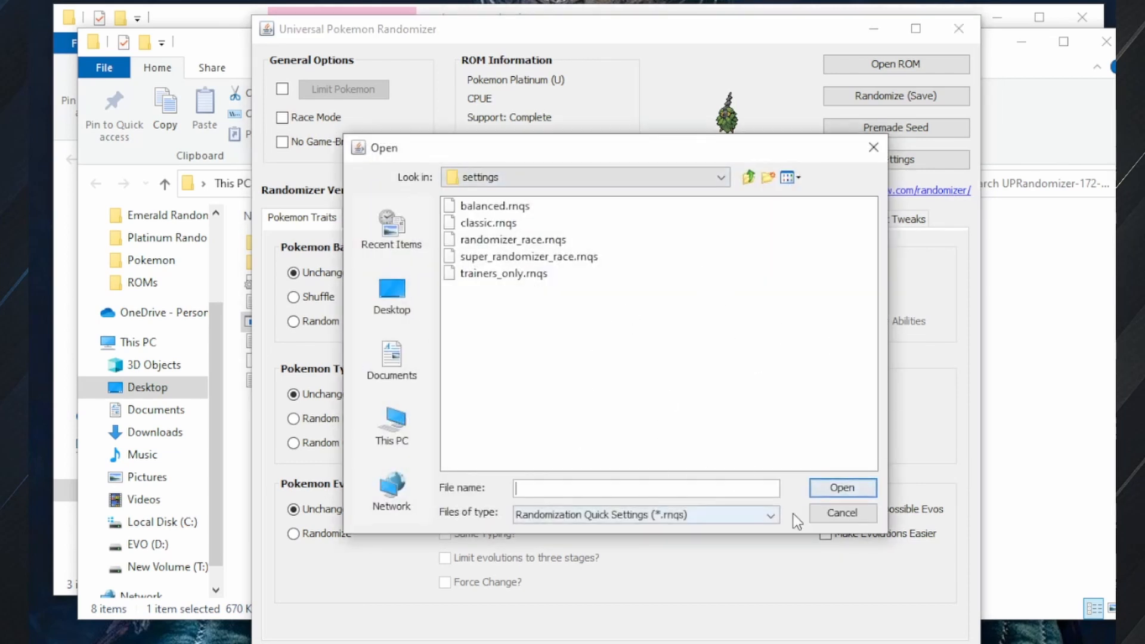
{"action": "left_click", "coordinate": [828, 517]}
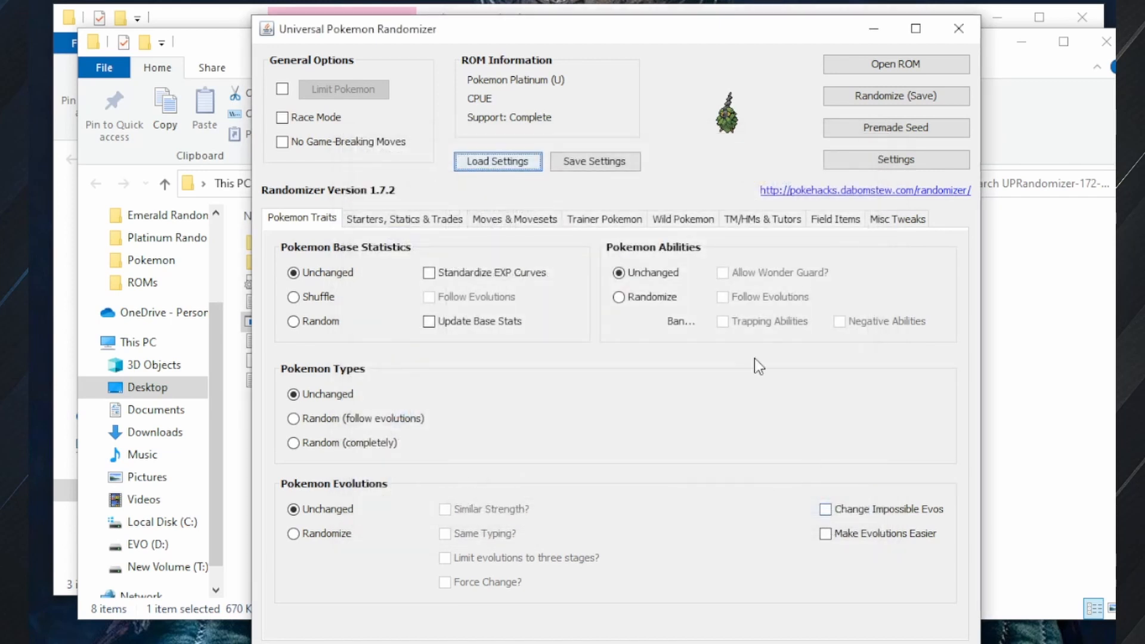